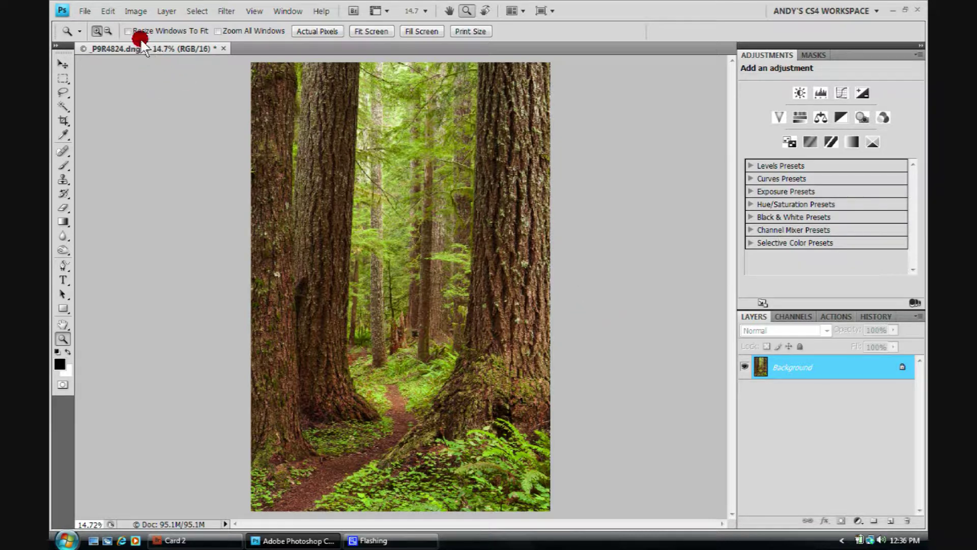
Open Image Size for the 3328 × 4992 px, 300 ppi forest photo with Constrain Proportions checked
{"action": "left_click", "coordinate": [137, 12]}
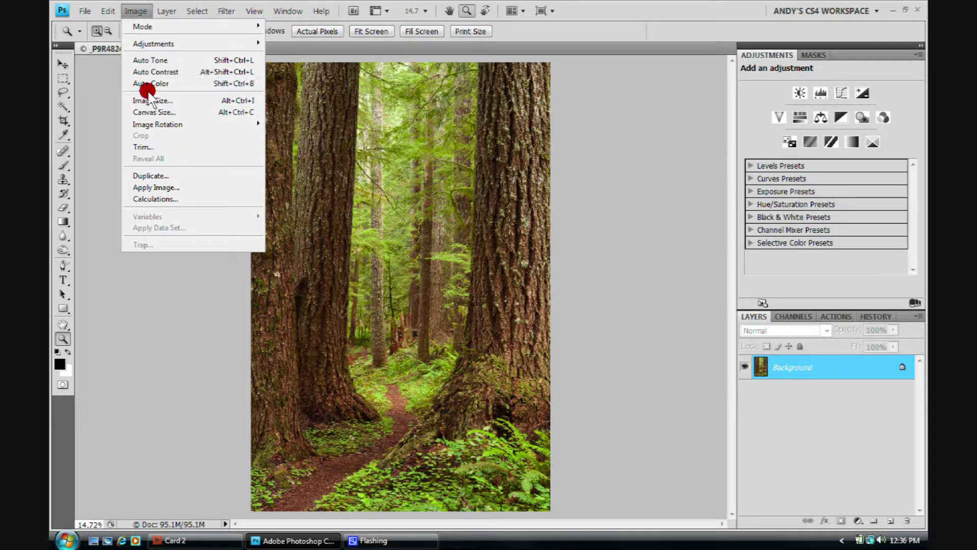
{"action": "left_click", "coordinate": [204, 102]}
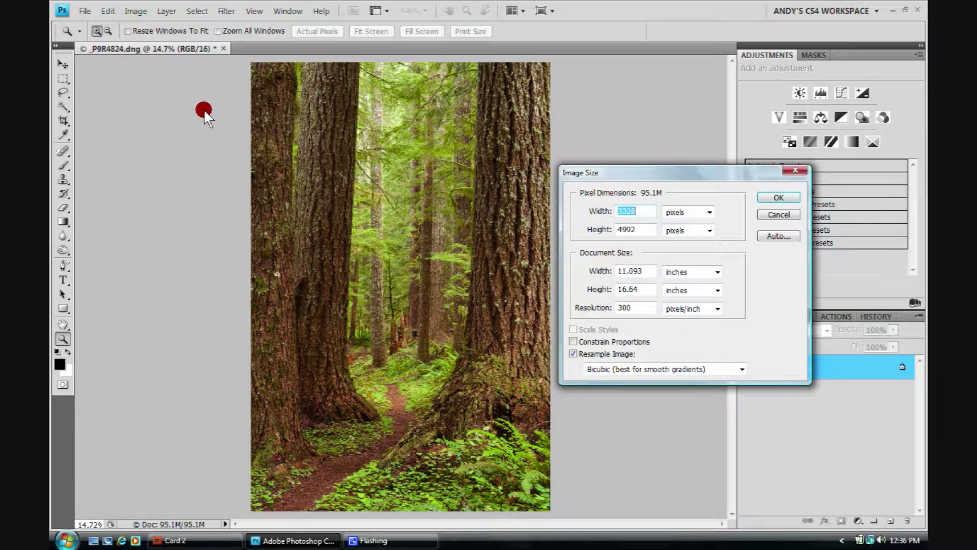
{"action": "left_click_drag", "start_coordinate": [714, 176], "coordinate": [706, 113]}
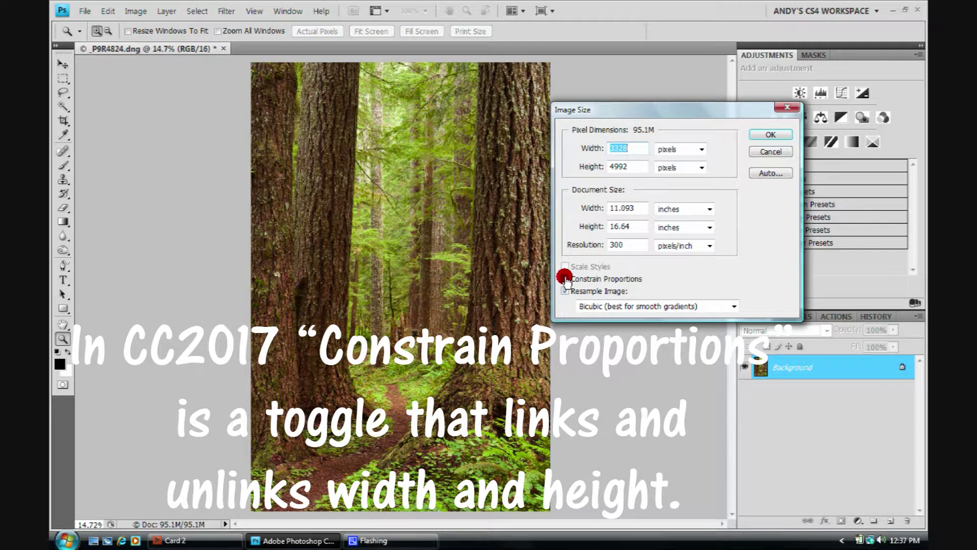
{"action": "left_click", "coordinate": [565, 278]}
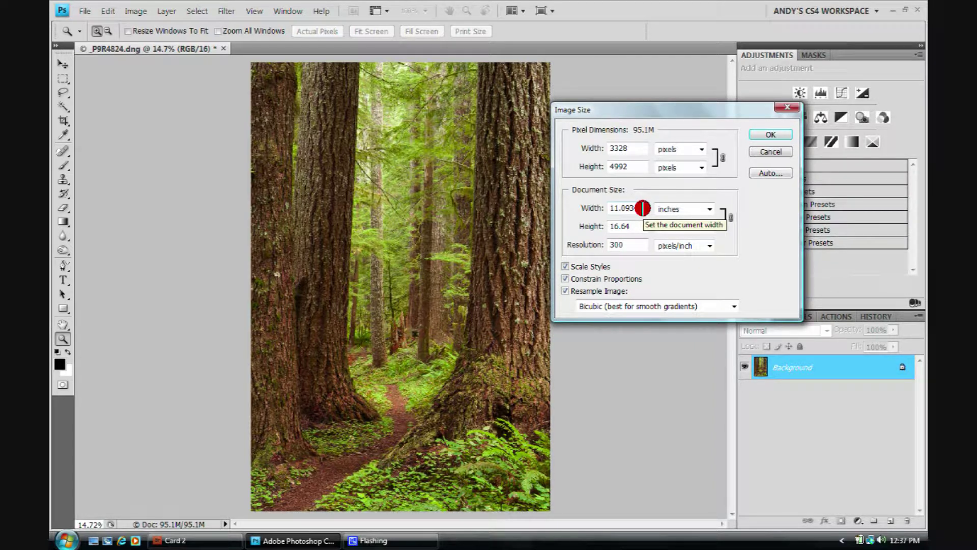
{"action": "left_click_drag", "start_coordinate": [643, 208], "coordinate": [595, 207]}
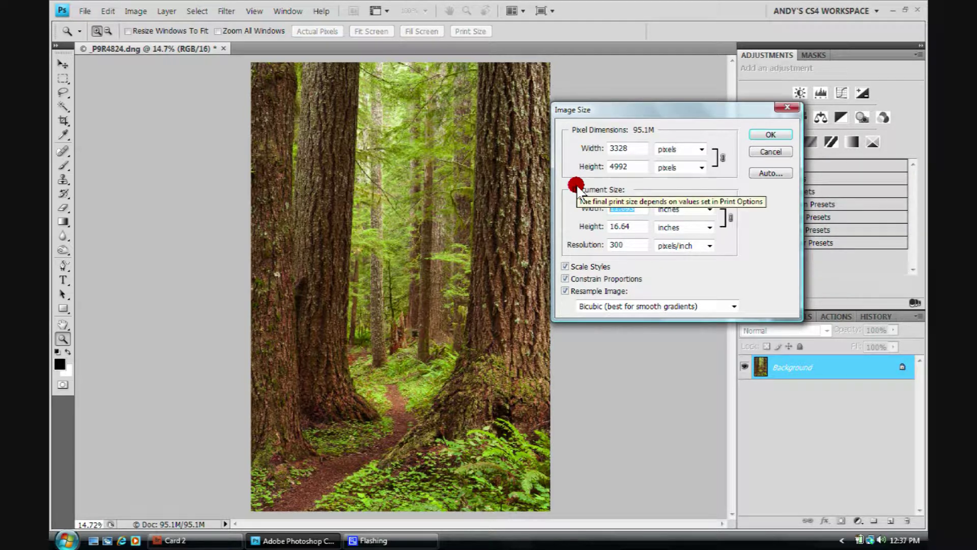
Set document width to 20 inches (6000 × 9000 px) and resample with Bicubic Smoother
{"action": "type", "text": "20"}
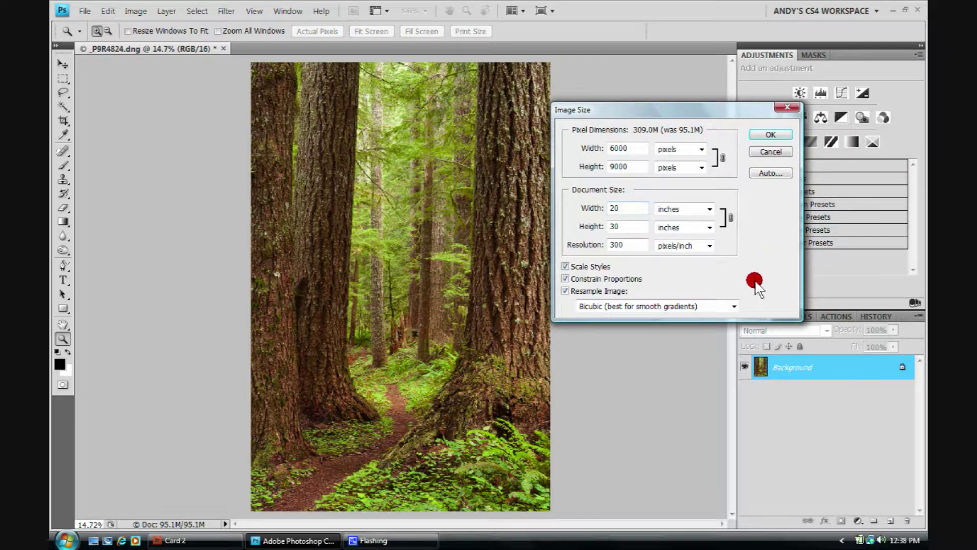
{"action": "left_click", "coordinate": [733, 306]}
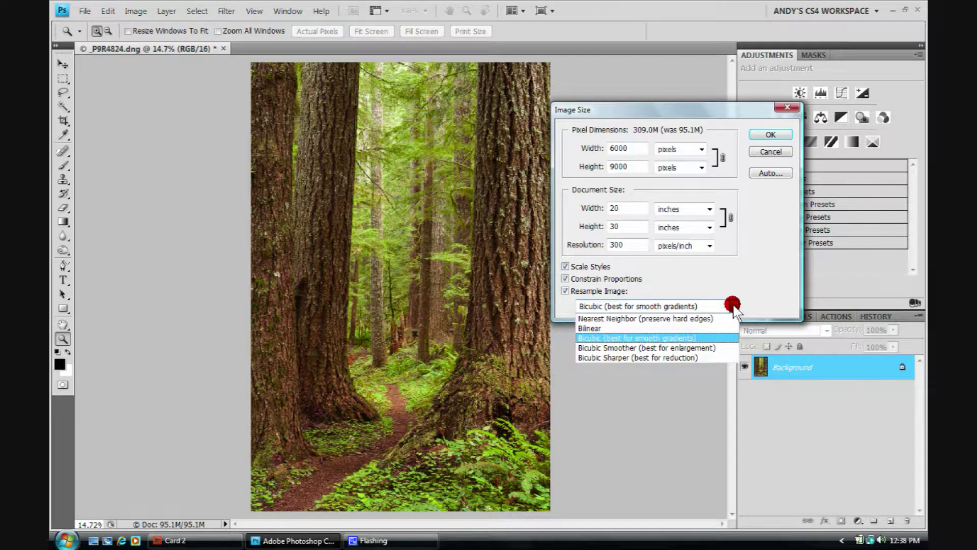
{"action": "left_click", "coordinate": [718, 348]}
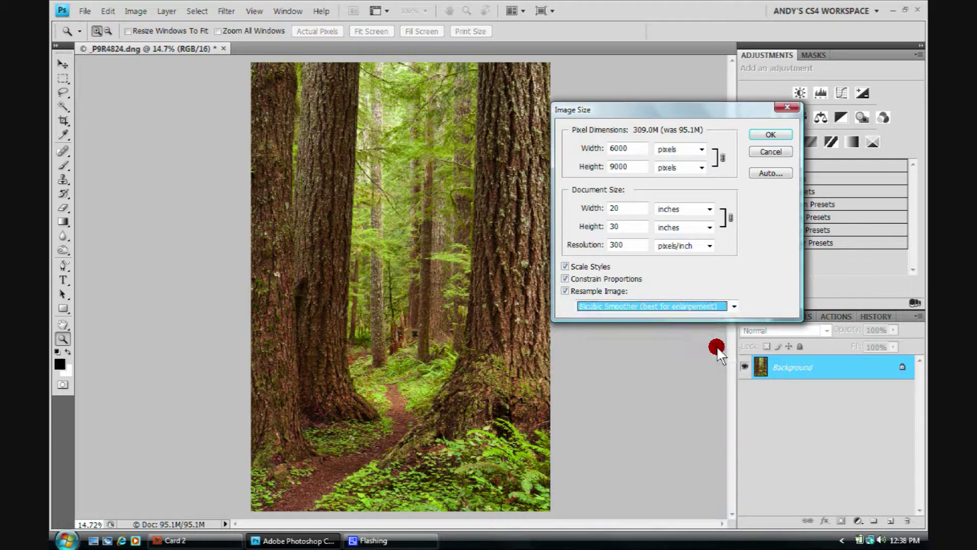
{"action": "left_click", "coordinate": [765, 135]}
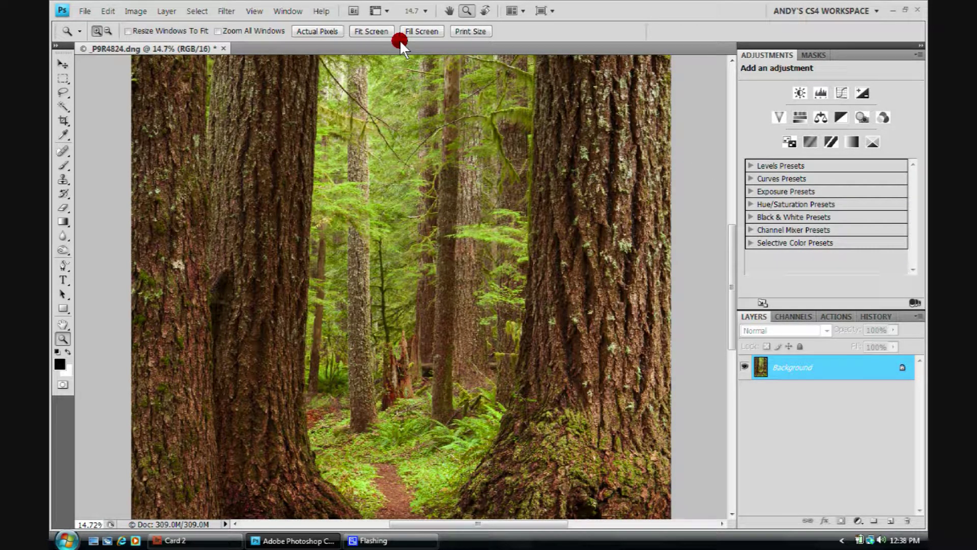
View the enlarged photo at Print Size full screen and pan around to inspect it
{"action": "left_click", "coordinate": [457, 37]}
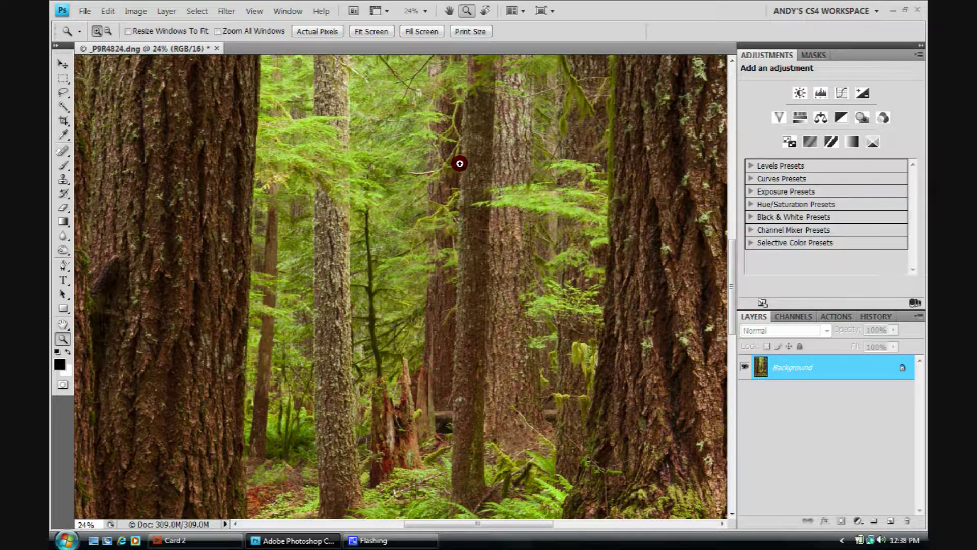
{"action": "key", "text": "Tab"}
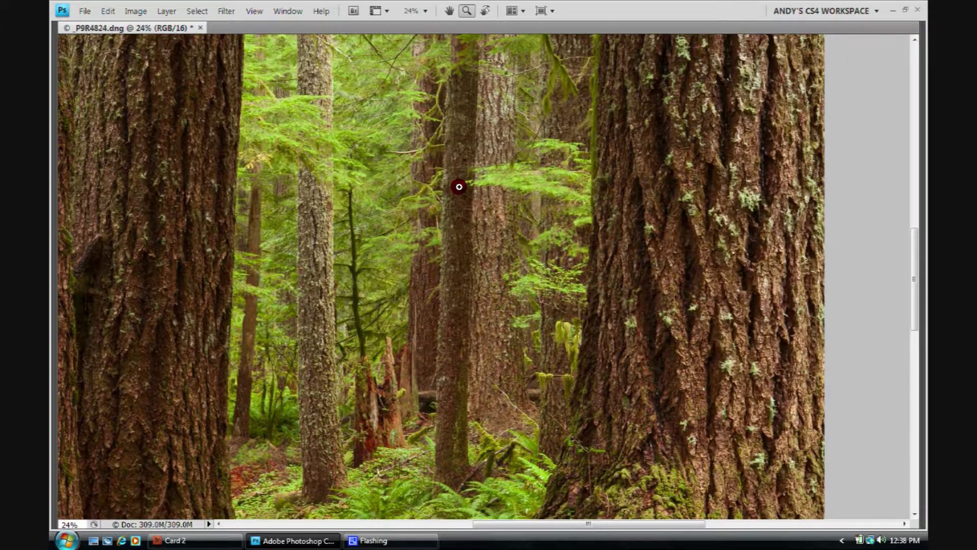
{"action": "left_click_drag", "start_coordinate": [255, 275], "coordinate": [370, 267]}
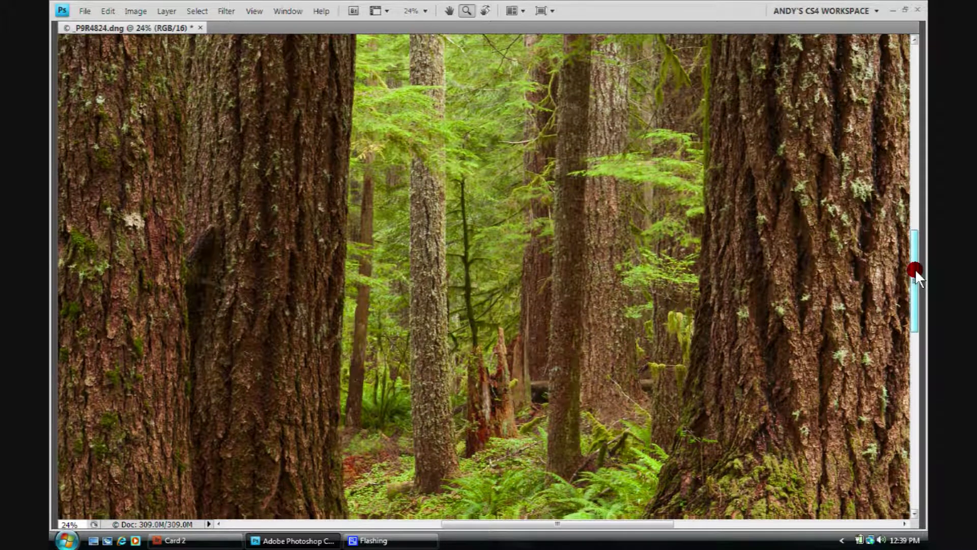
{"action": "left_click_drag", "start_coordinate": [915, 271], "coordinate": [909, 195]}
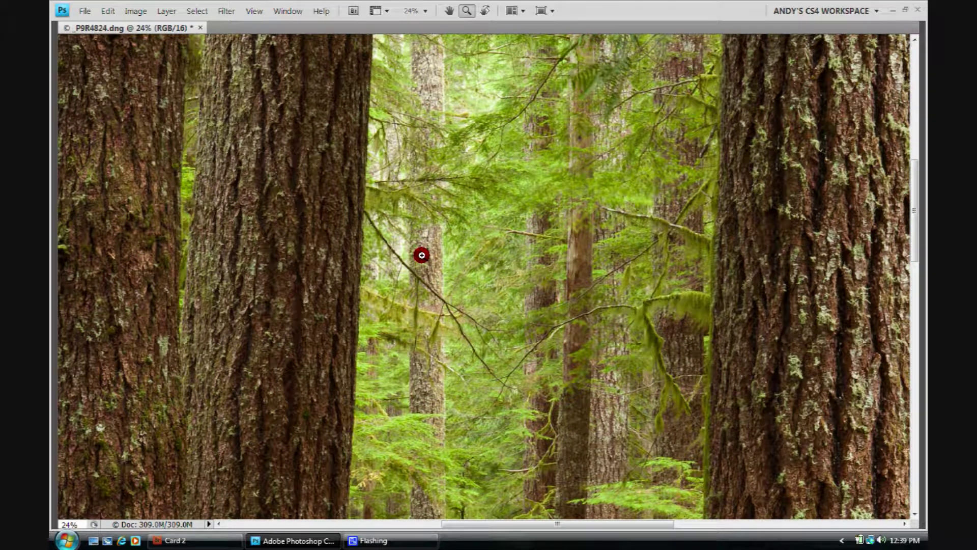
Undo the enlargement back to 95.1M, restore the panels, and fit the photo on screen
{"action": "key", "text": "ctrl+z"}
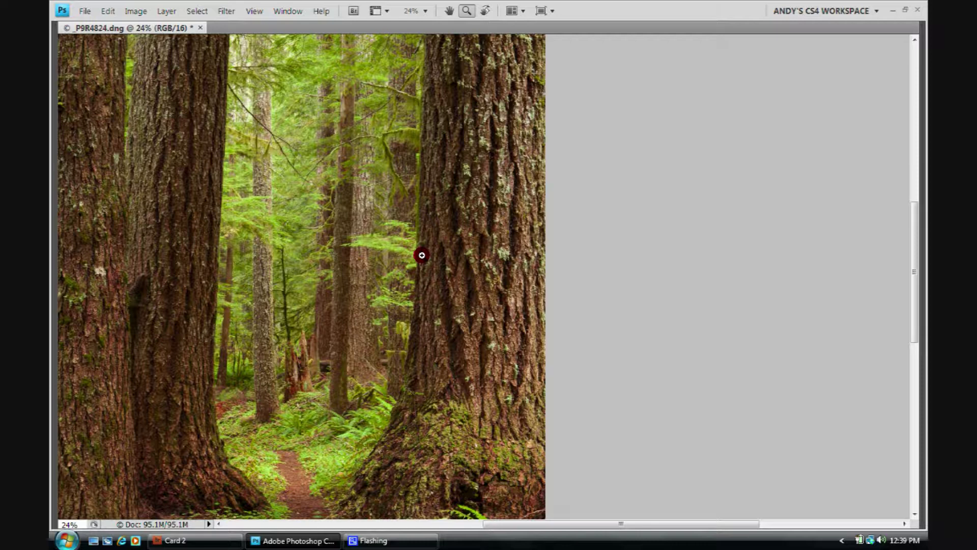
{"action": "key", "text": "Tab"}
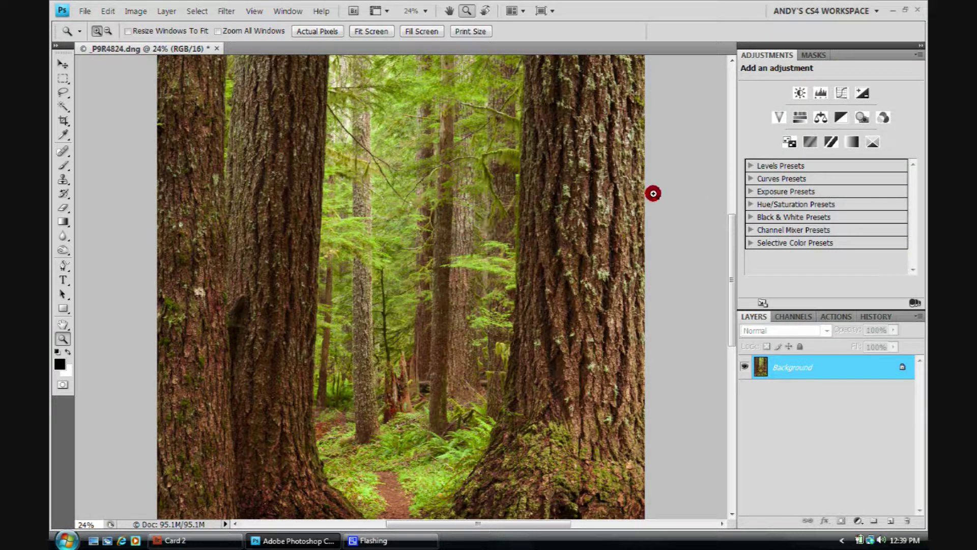
{"action": "right_click", "coordinate": [461, 207]}
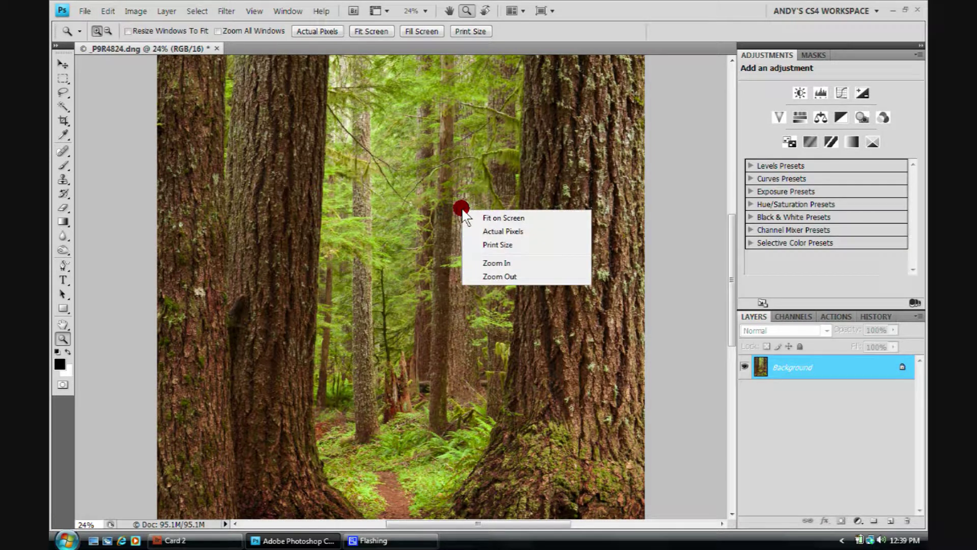
{"action": "left_click", "coordinate": [492, 218]}
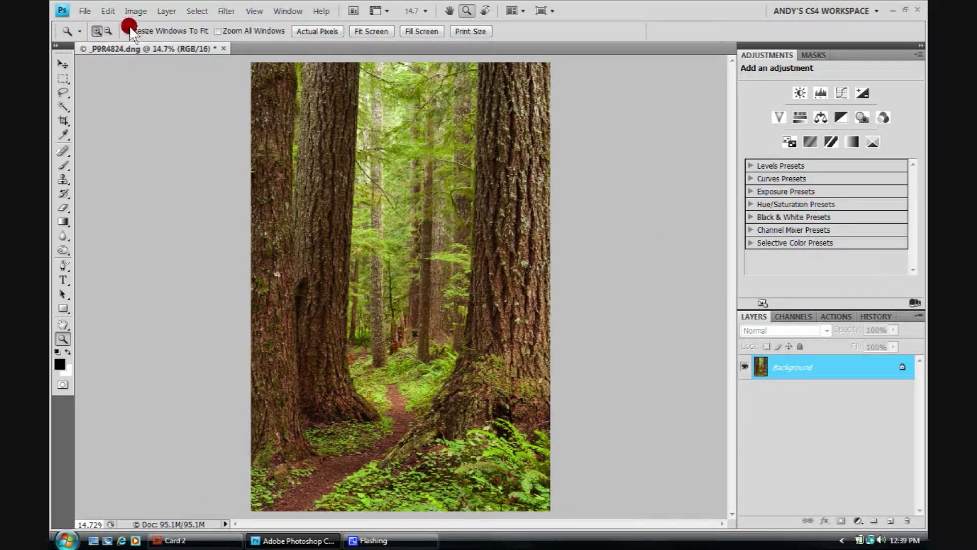
Reduce the photo to 4 × 6 inches (1200 × 1800 px) with Bicubic Sharper and view at Print Size
{"action": "left_click", "coordinate": [137, 11]}
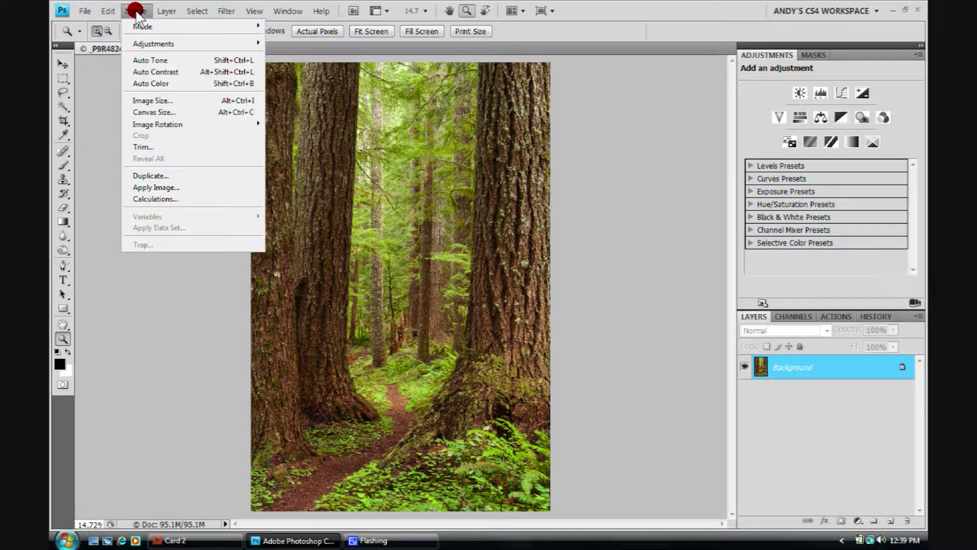
{"action": "left_click", "coordinate": [152, 101]}
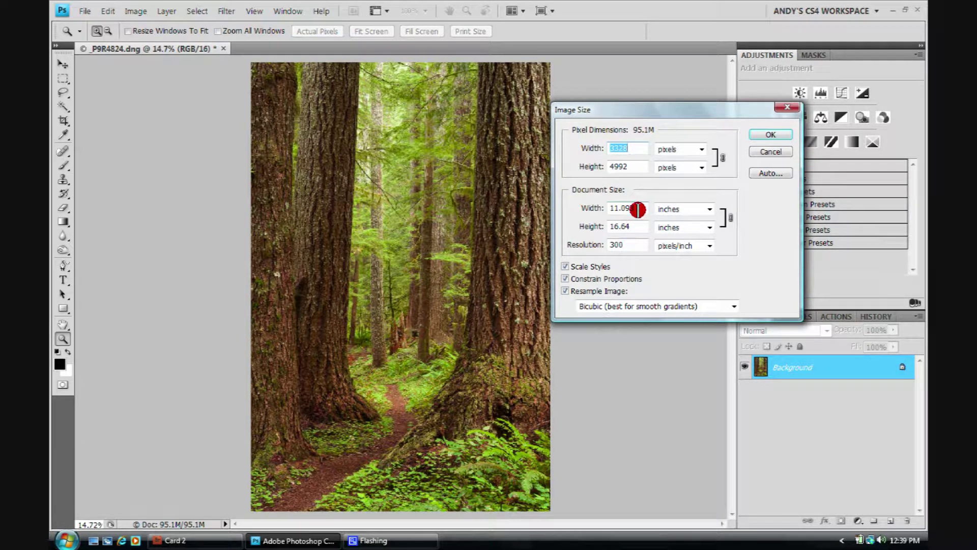
{"action": "left_click_drag", "start_coordinate": [638, 209], "coordinate": [595, 208]}
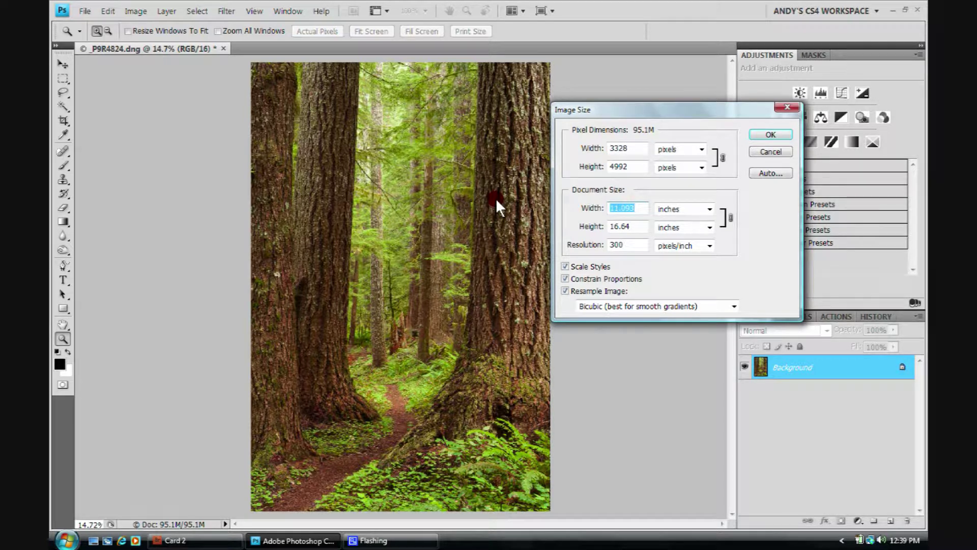
{"action": "type", "text": "4"}
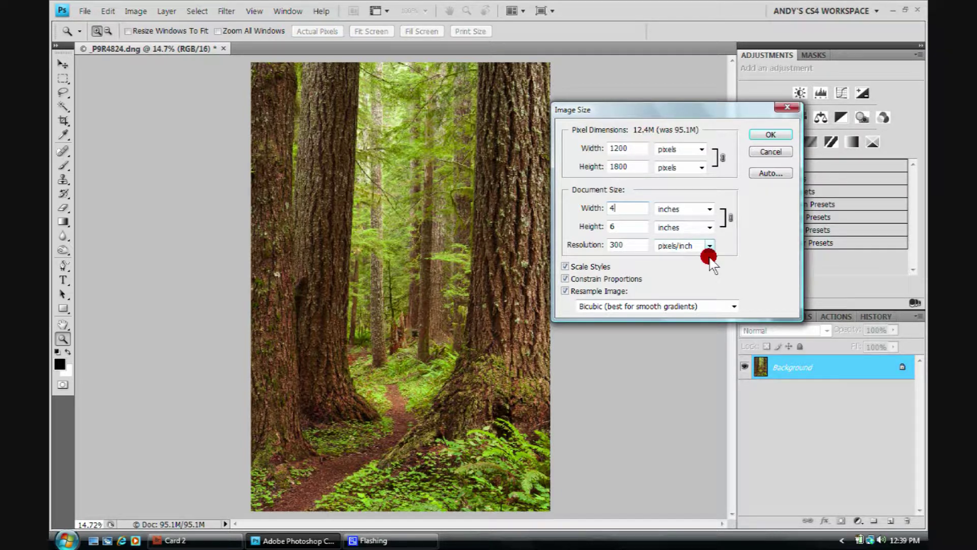
{"action": "left_click", "coordinate": [733, 305]}
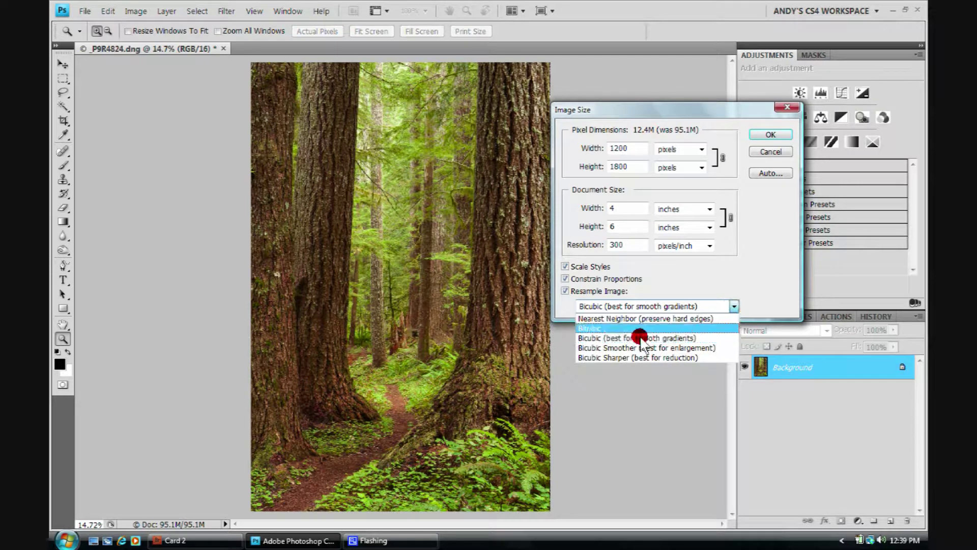
{"action": "left_click", "coordinate": [602, 355]}
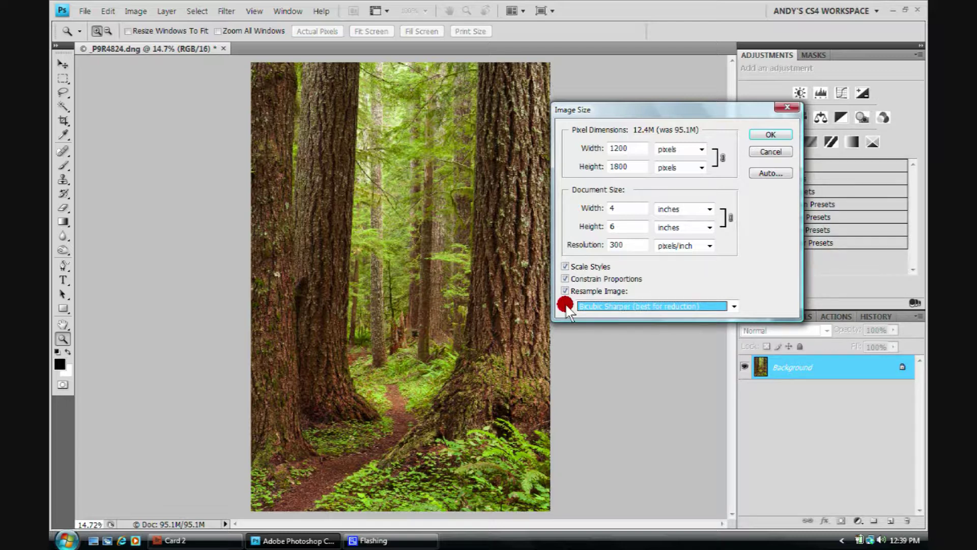
{"action": "left_click", "coordinate": [772, 133]}
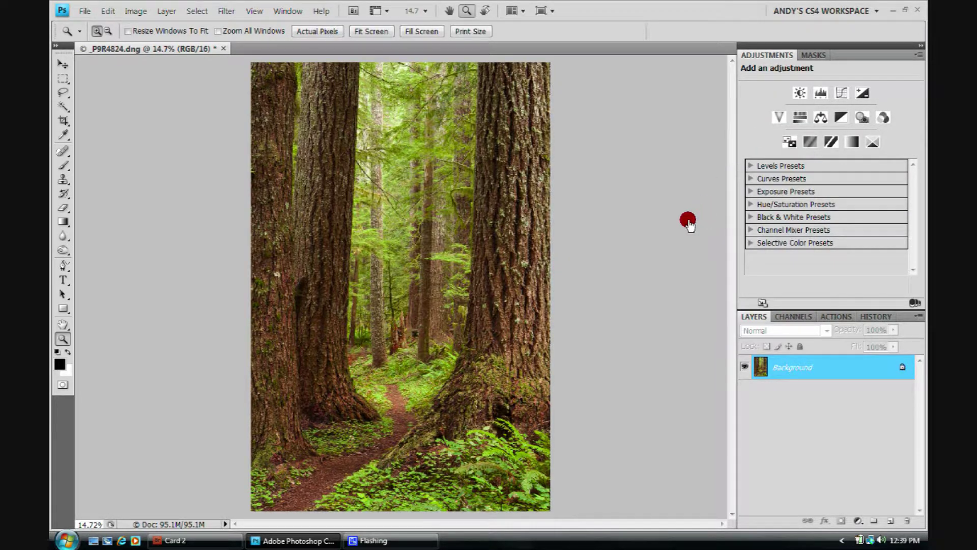
{"action": "left_click", "coordinate": [465, 31]}
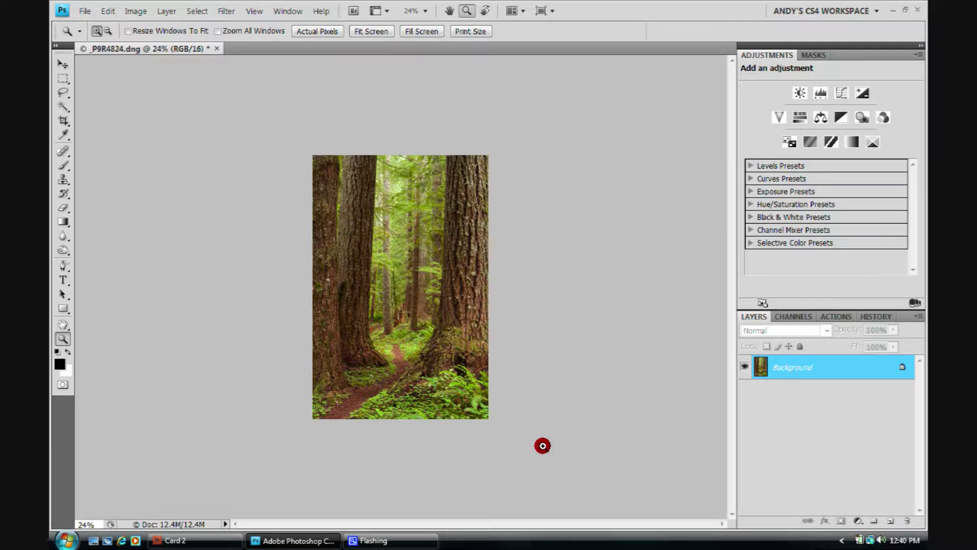
Undo the reduction, then resize the photo to 1000 × 1500 pixels using Bicubic Sharper
{"action": "key", "text": "ctrl+z"}
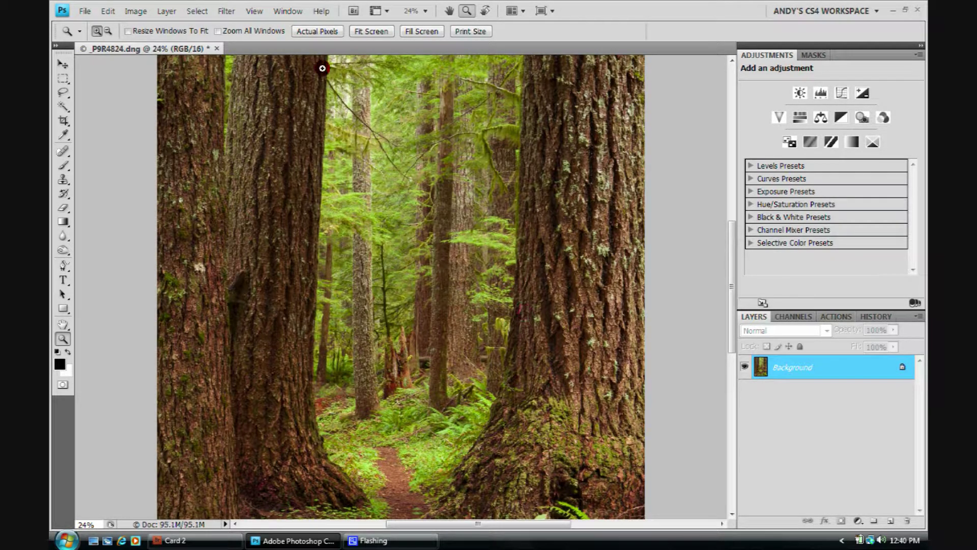
{"action": "left_click", "coordinate": [131, 11]}
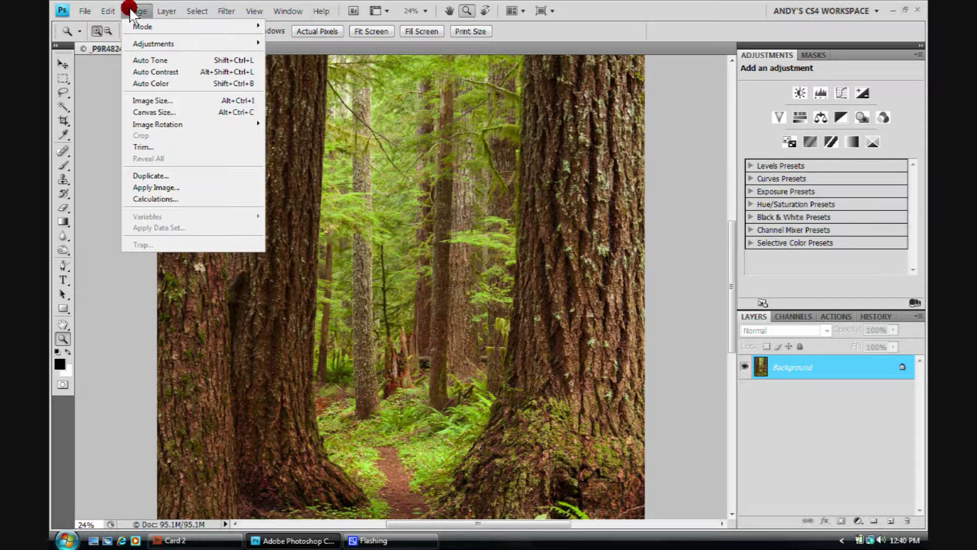
{"action": "left_click", "coordinate": [140, 100]}
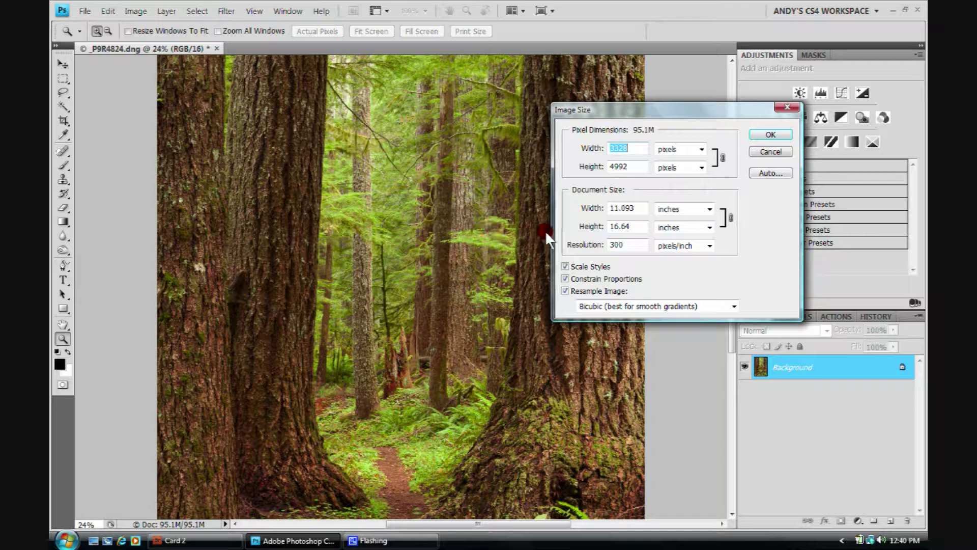
{"action": "left_click", "coordinate": [620, 165]}
{"action": "double_click", "coordinate": [620, 165]}
{"action": "type", "text": "1500"}
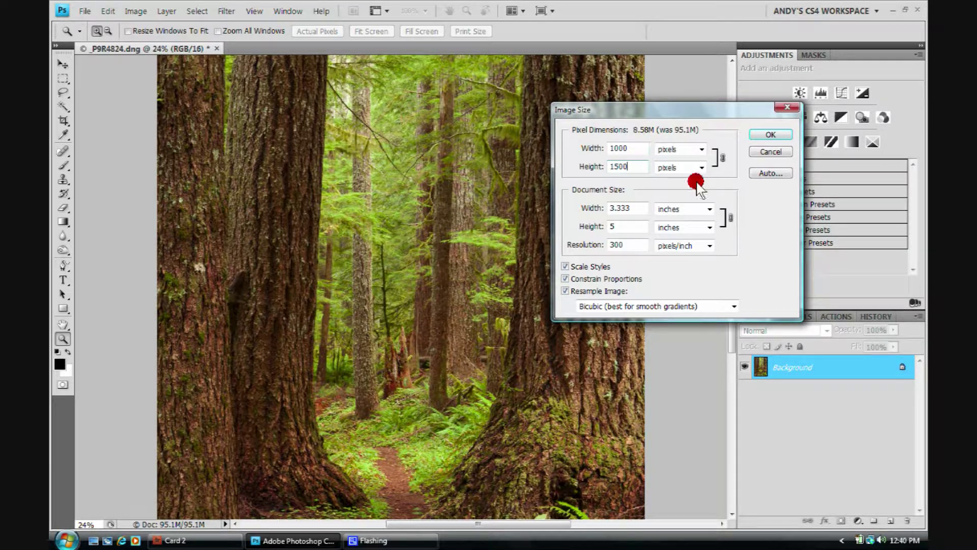
{"action": "left_click", "coordinate": [733, 306]}
{"action": "left_click", "coordinate": [600, 358]}
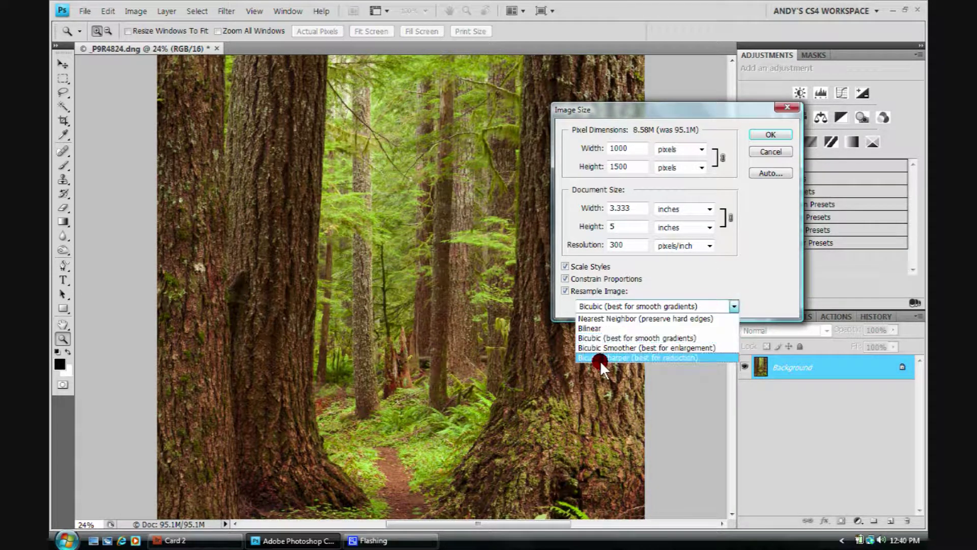
{"action": "left_click", "coordinate": [600, 357]}
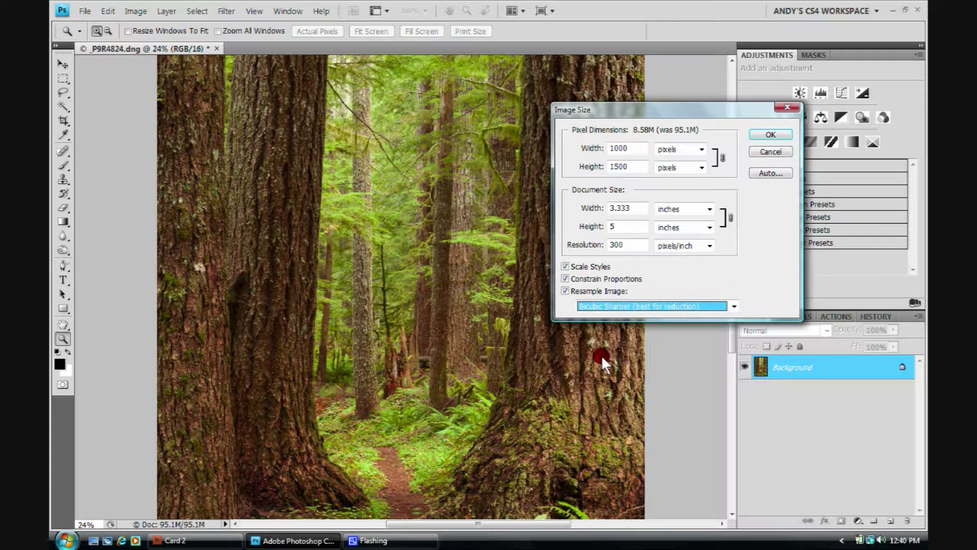
{"action": "left_click", "coordinate": [758, 135]}
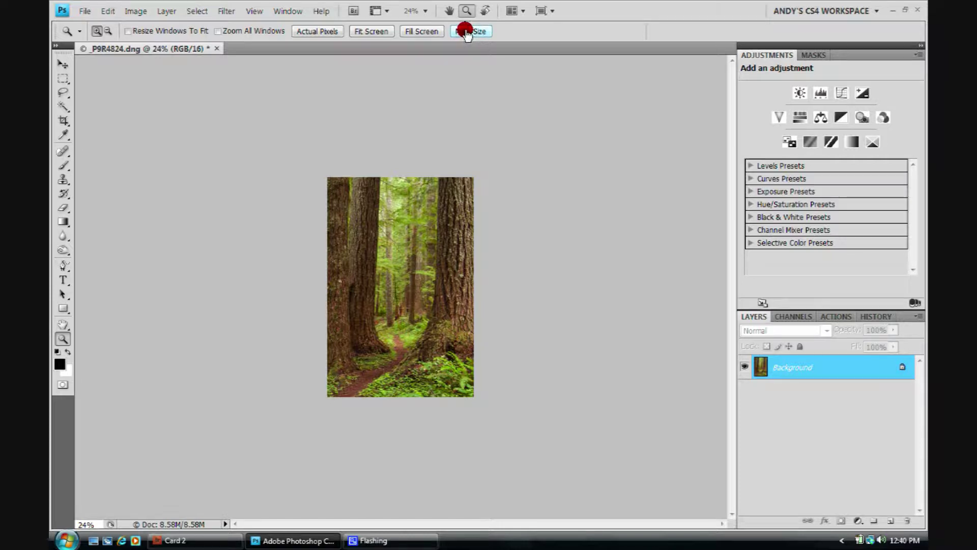
Inspect the 1000 × 1500 photo at Actual Pixels, then fit it on screen
{"action": "left_click", "coordinate": [304, 32]}
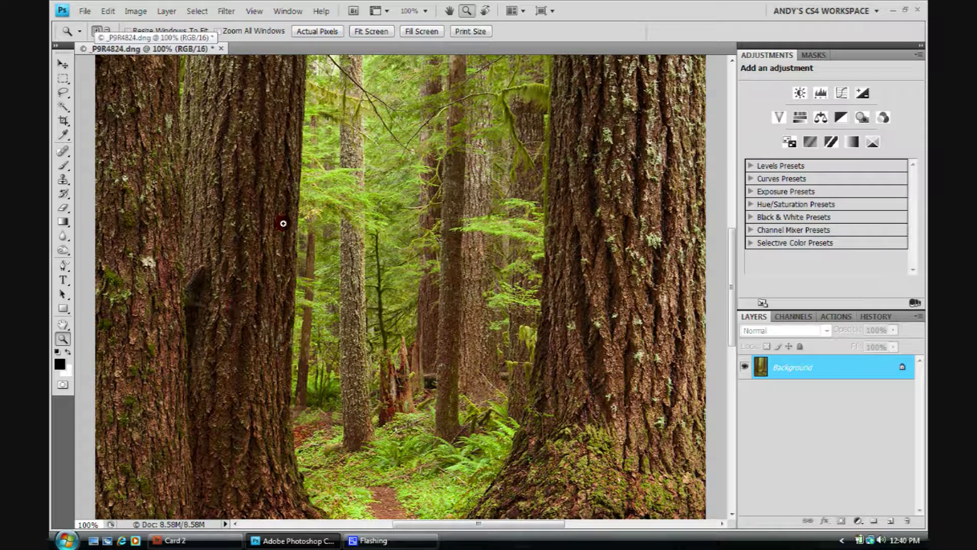
{"action": "left_click", "coordinate": [328, 121]}
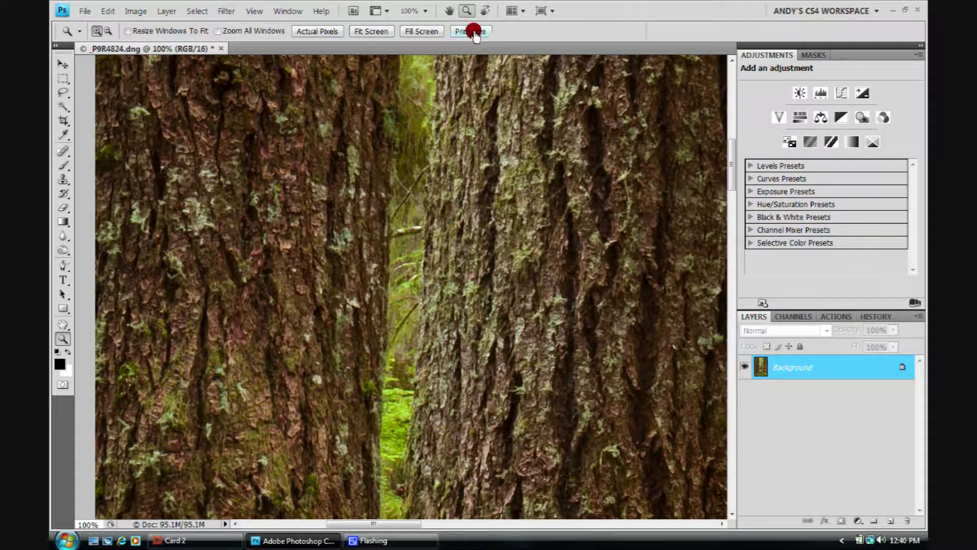
{"action": "left_click", "coordinate": [363, 33]}
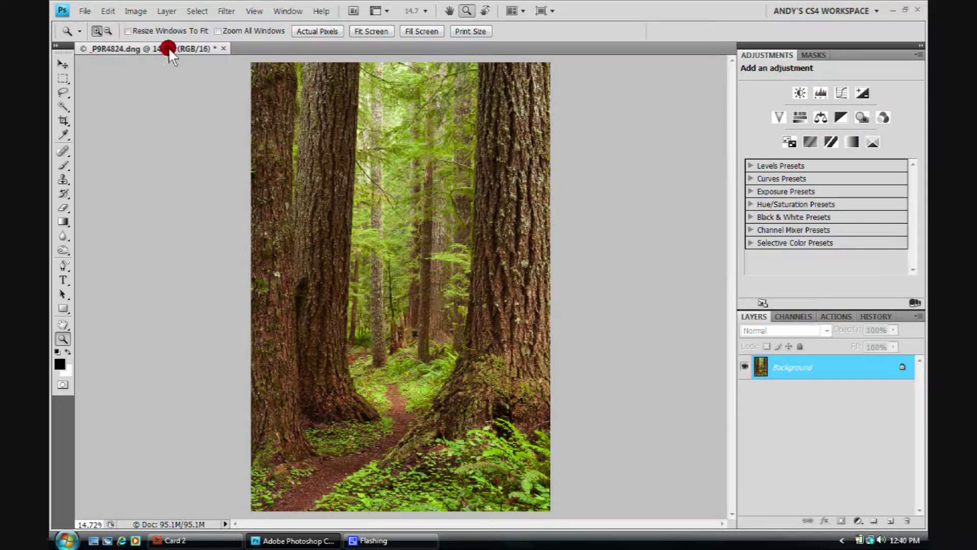
Rotate the canvas a fraction of a degree clockwise and draw a crop box around the whole photo
{"action": "left_click", "coordinate": [127, 11]}
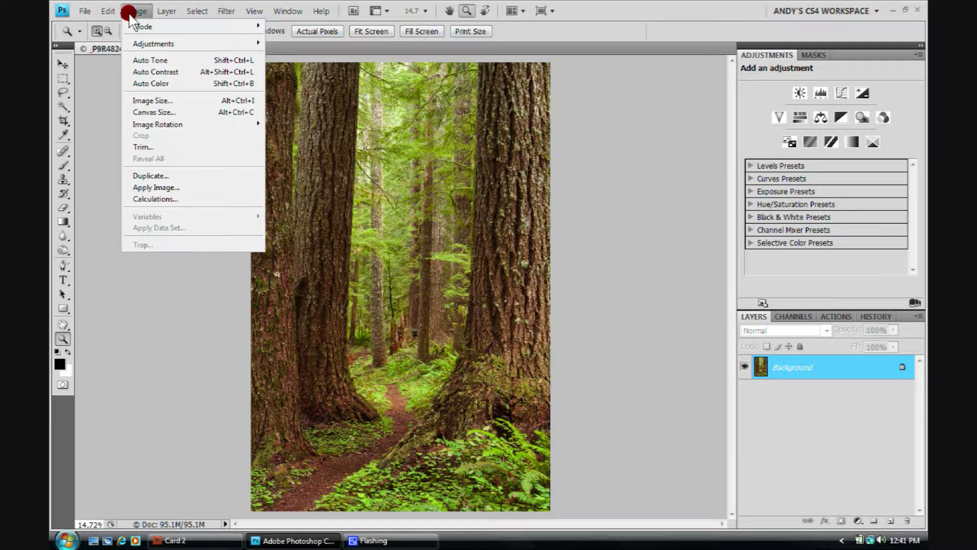
{"action": "mouse_move", "coordinate": [136, 123]}
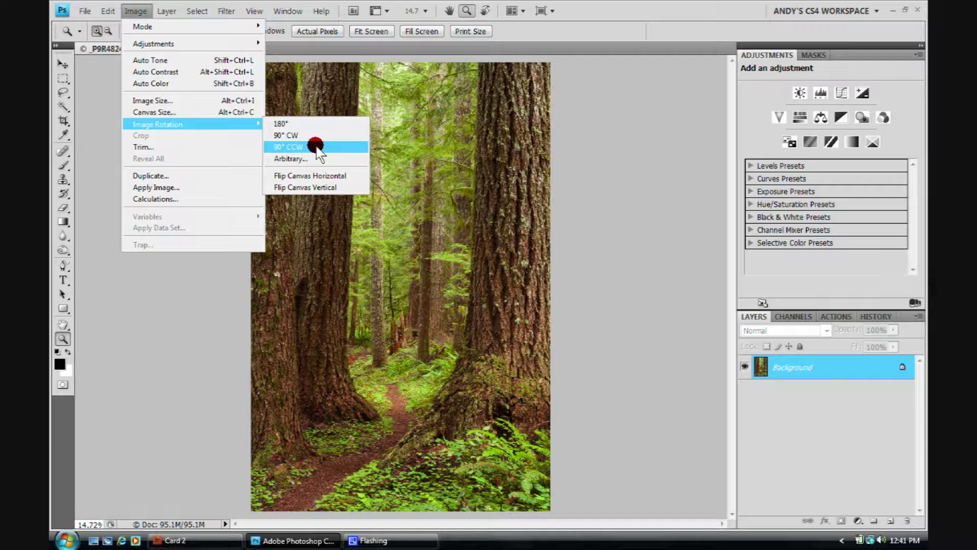
{"action": "left_click", "coordinate": [288, 159]}
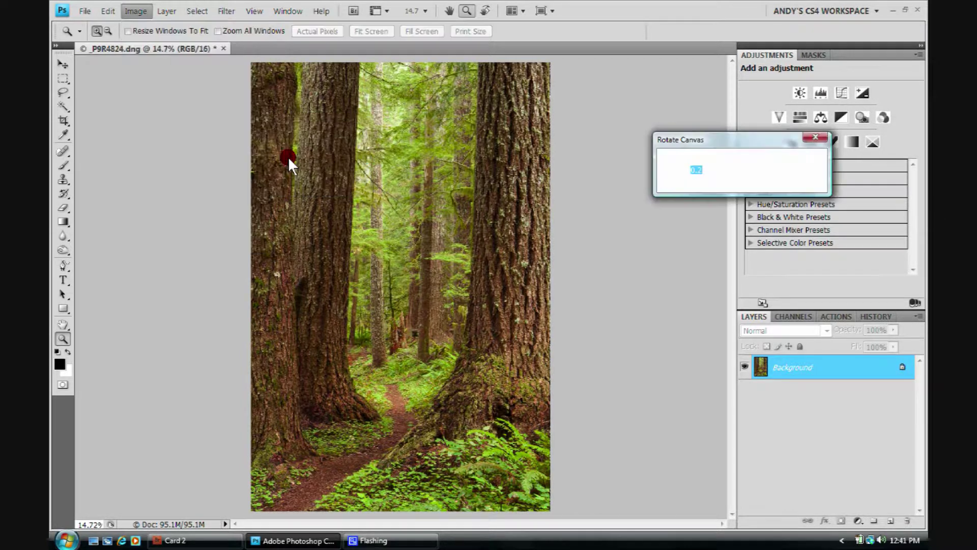
{"action": "left_click_drag", "start_coordinate": [751, 140], "coordinate": [668, 153]}
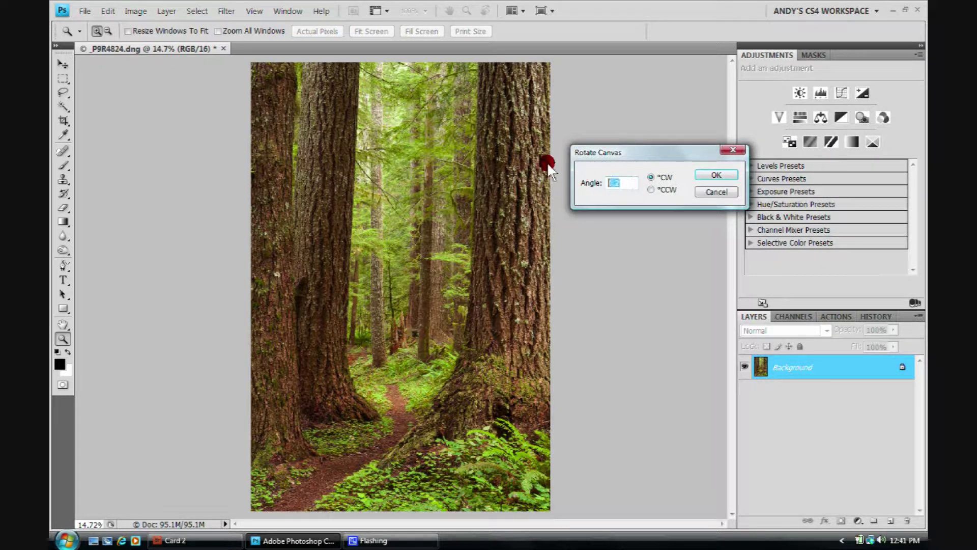
{"action": "type", "text": "1"}
{"action": "key", "text": "BackSpace"}
{"action": "type", "text": ".2"}
{"action": "left_click", "coordinate": [610, 181]}
{"action": "left_click", "coordinate": [711, 176]}
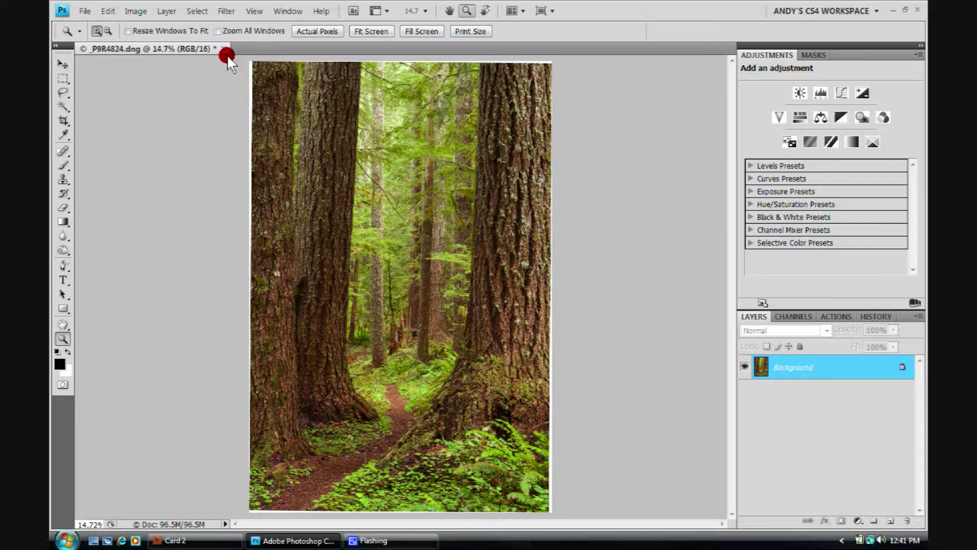
{"action": "left_click_drag", "start_coordinate": [227, 55], "coordinate": [616, 516]}
Pull the crop corners just inside the white edges and apply the crop, leaving a 91.2M document
{"action": "key", "text": "c"}
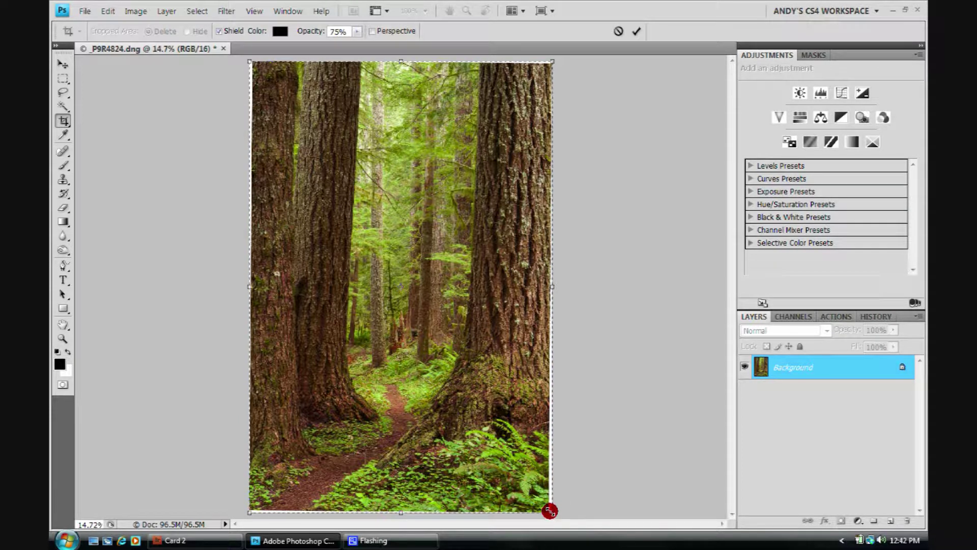
{"action": "left_click_drag", "start_coordinate": [550, 510], "coordinate": [542, 504]}
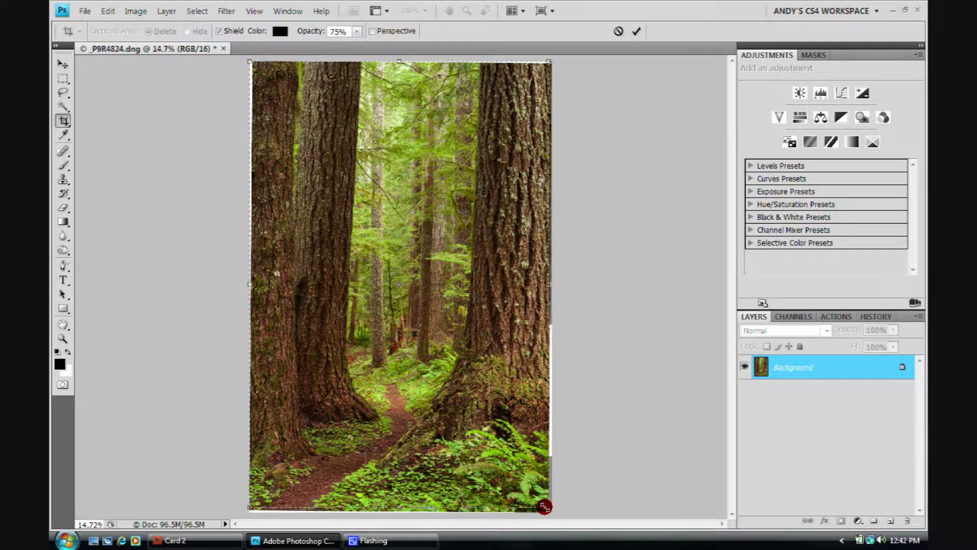
{"action": "left_click_drag", "start_coordinate": [250, 61], "coordinate": [254, 68]}
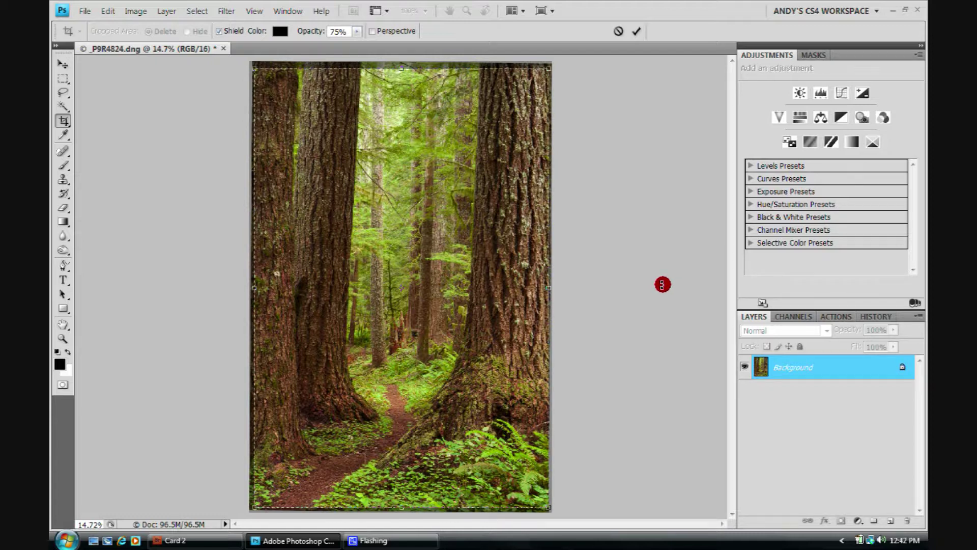
{"action": "left_click", "coordinate": [640, 31]}
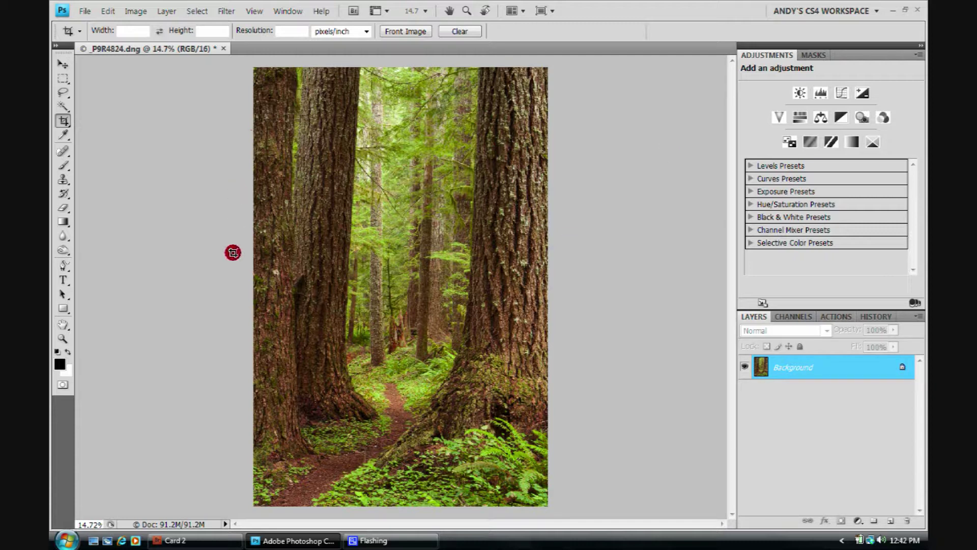
{"action": "left_click", "coordinate": [135, 11]}
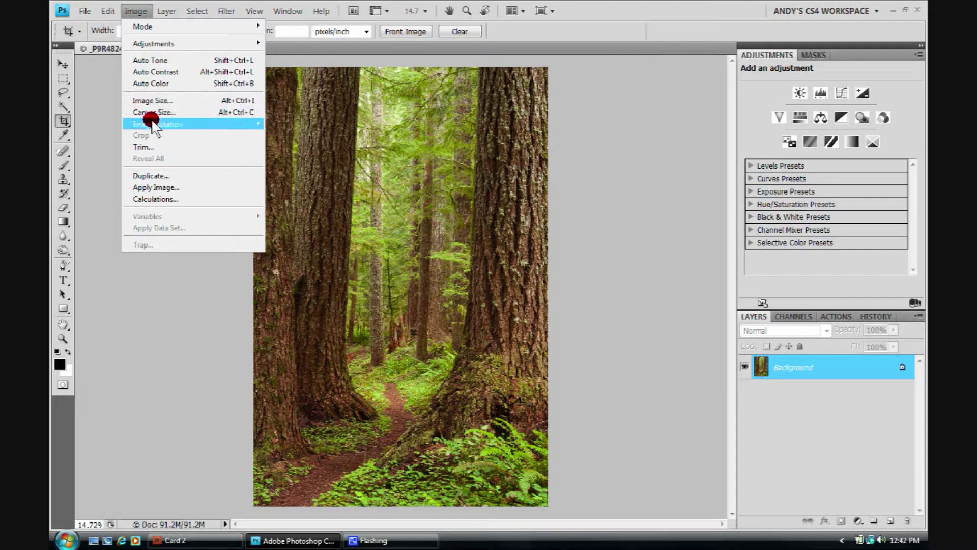
{"action": "mouse_move", "coordinate": [153, 128]}
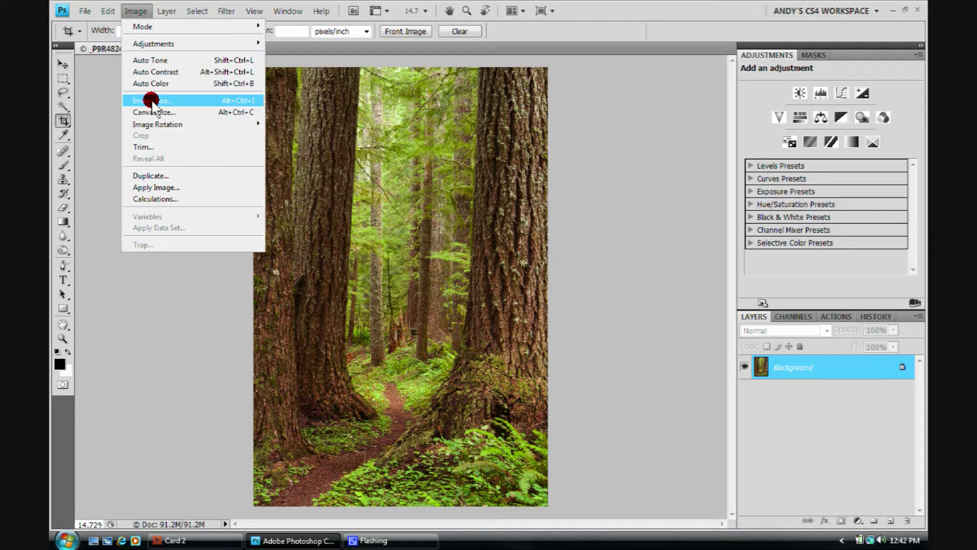